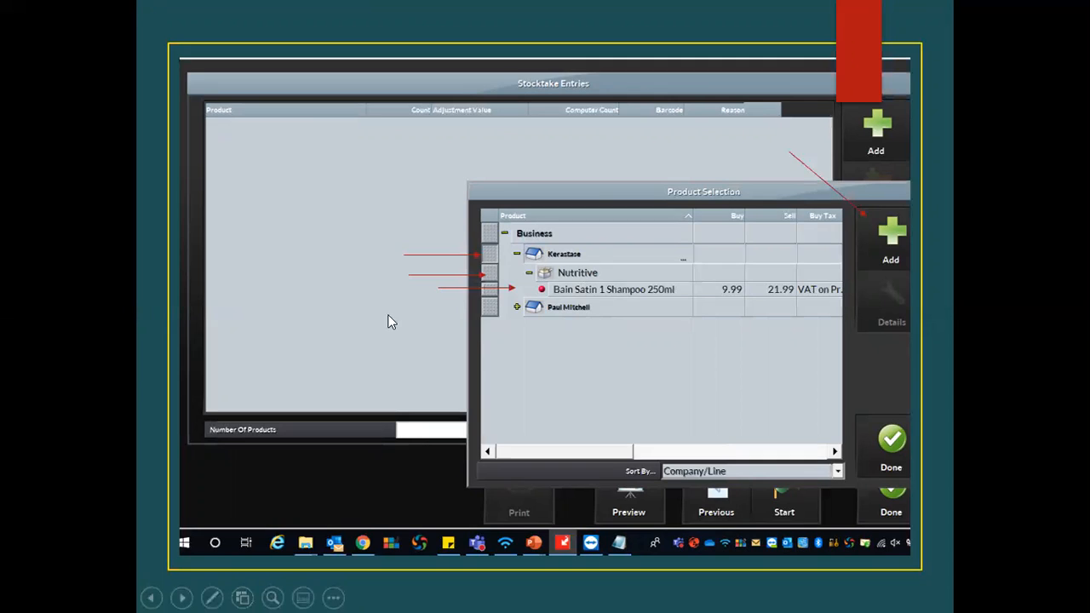
click(576, 297)
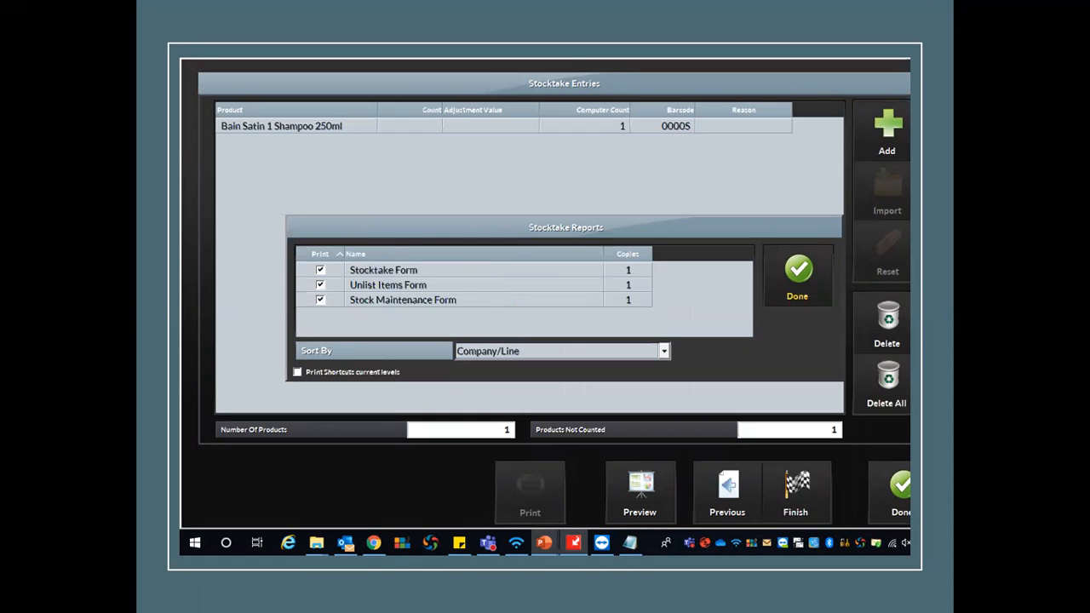
key(Right)
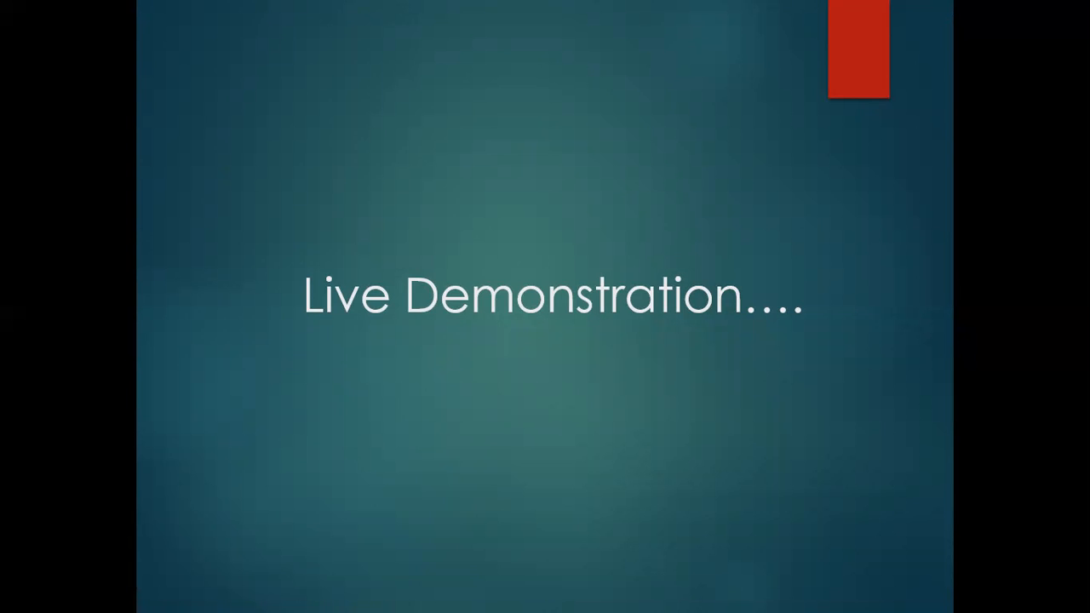
- End the slideshow, switch to Shortcuts, and expand Kerastase's Nutritive line in the stock product list
key(Escape)
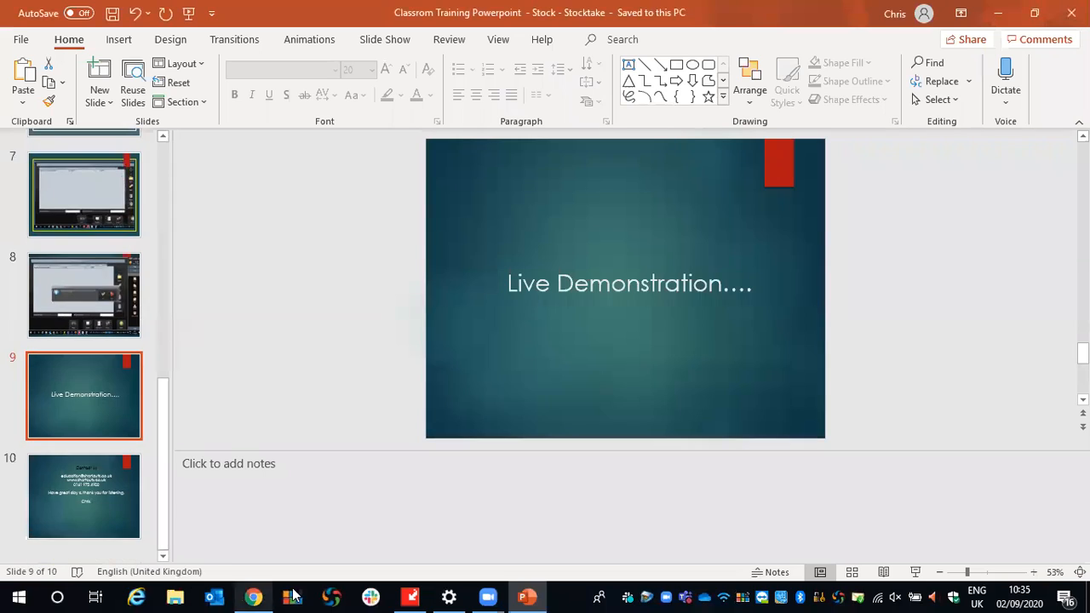
click(409, 596)
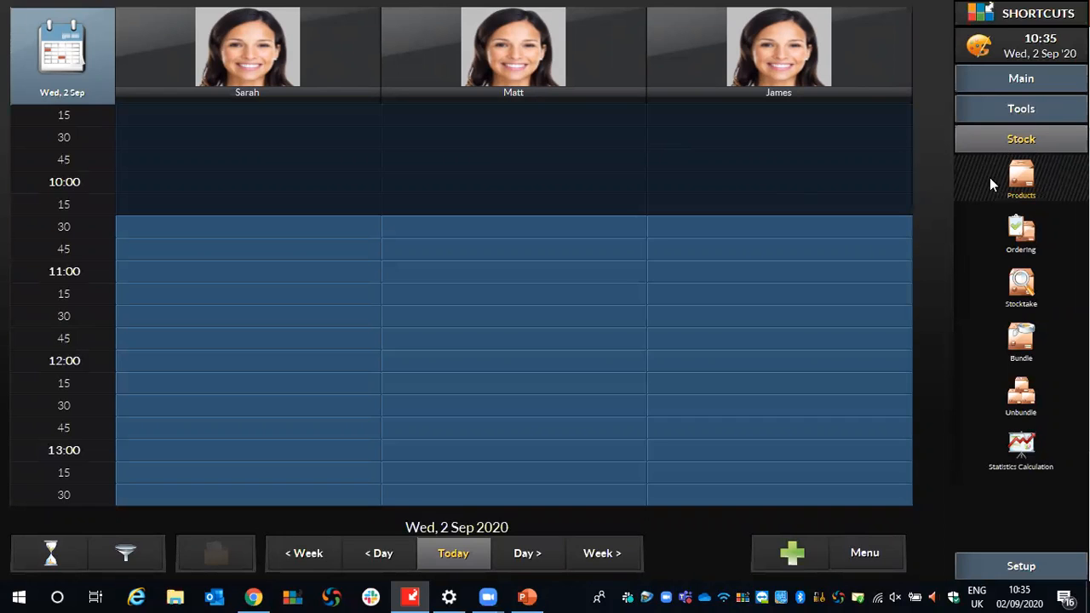
click(1022, 181)
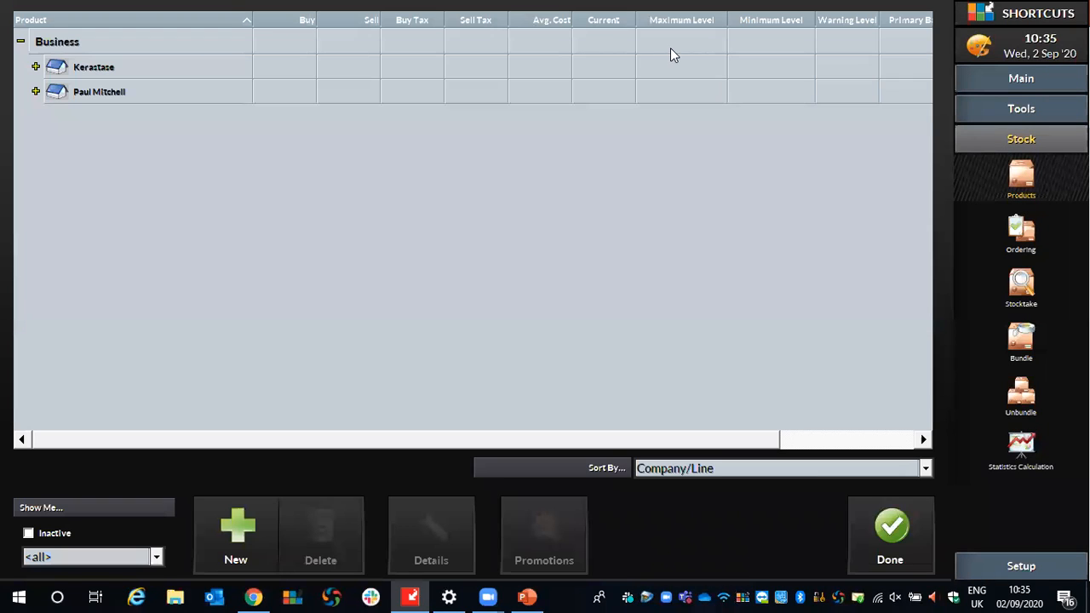
click(36, 67)
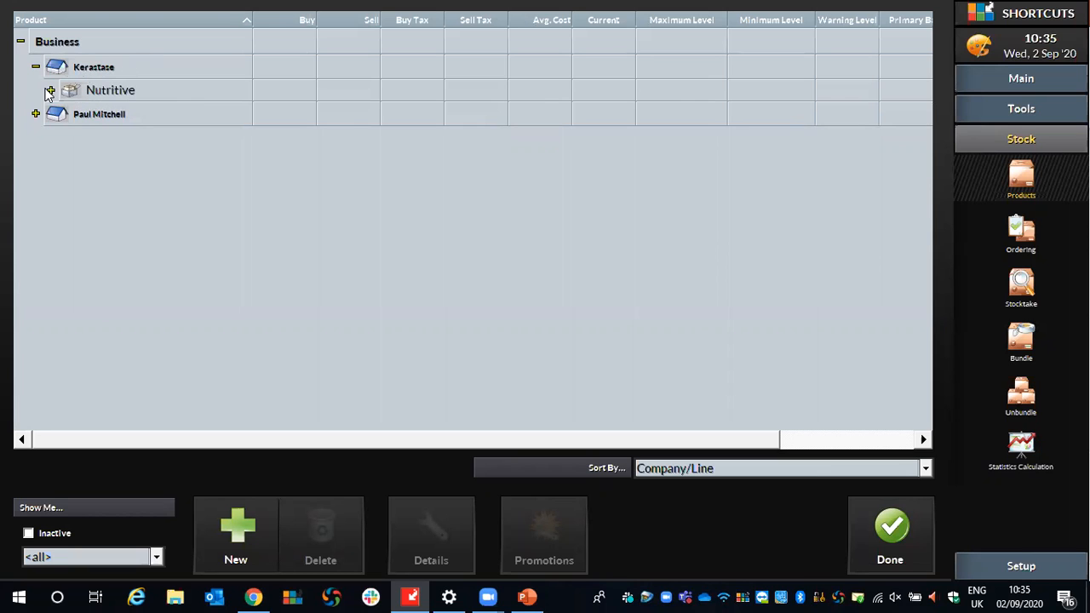
click(50, 90)
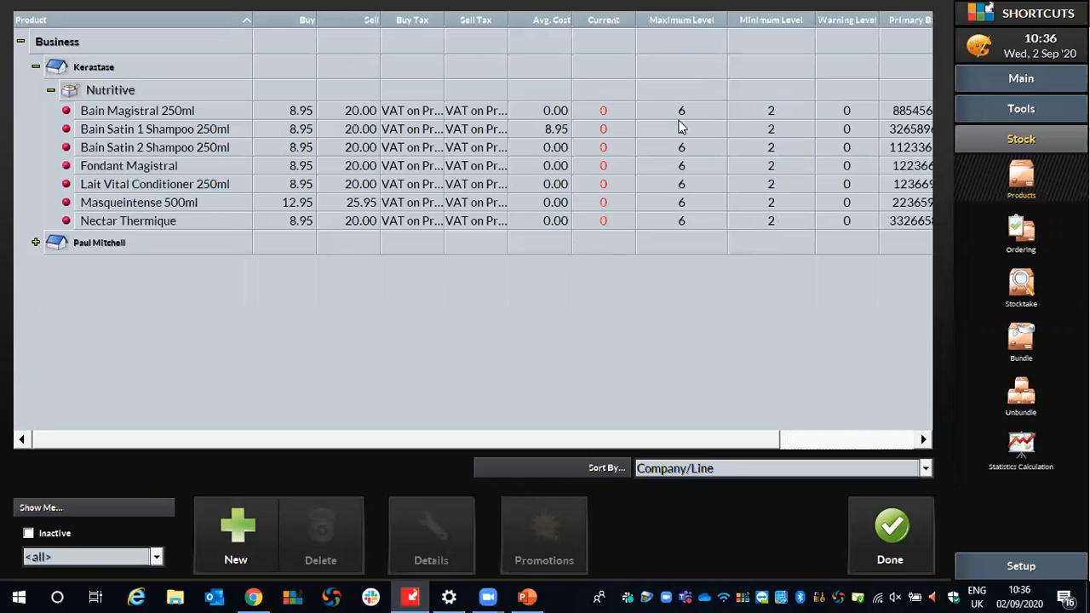
- Set the current stock level to 3 for Bain Magistral 250ml and 2 for Bain Satin 1 Shampoo 250ml
click(600, 111)
click(613, 109)
text(3)
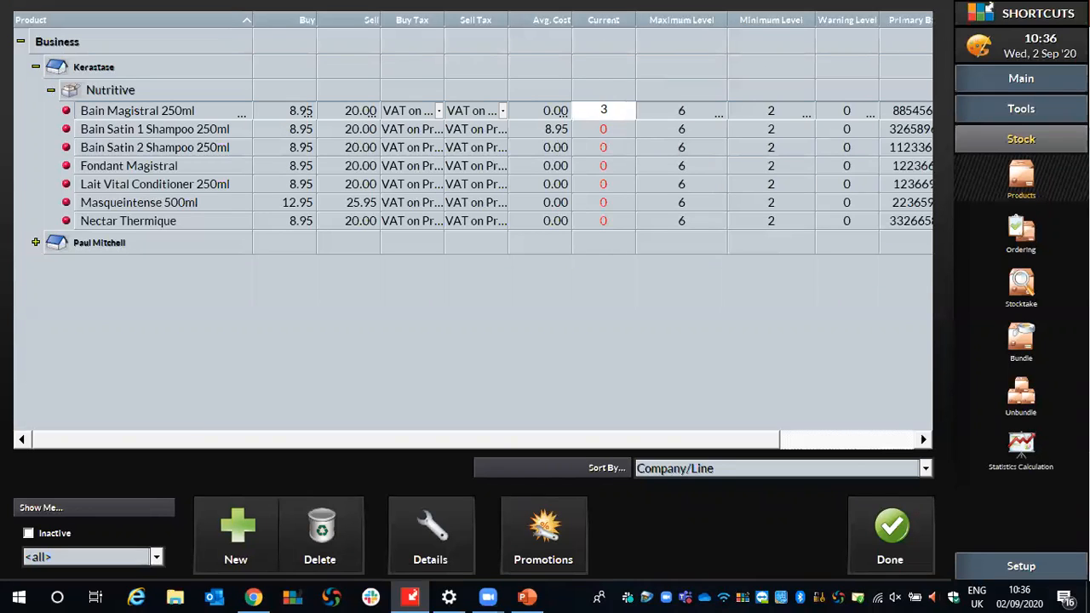
click(628, 167)
double_click(610, 130)
text(2)
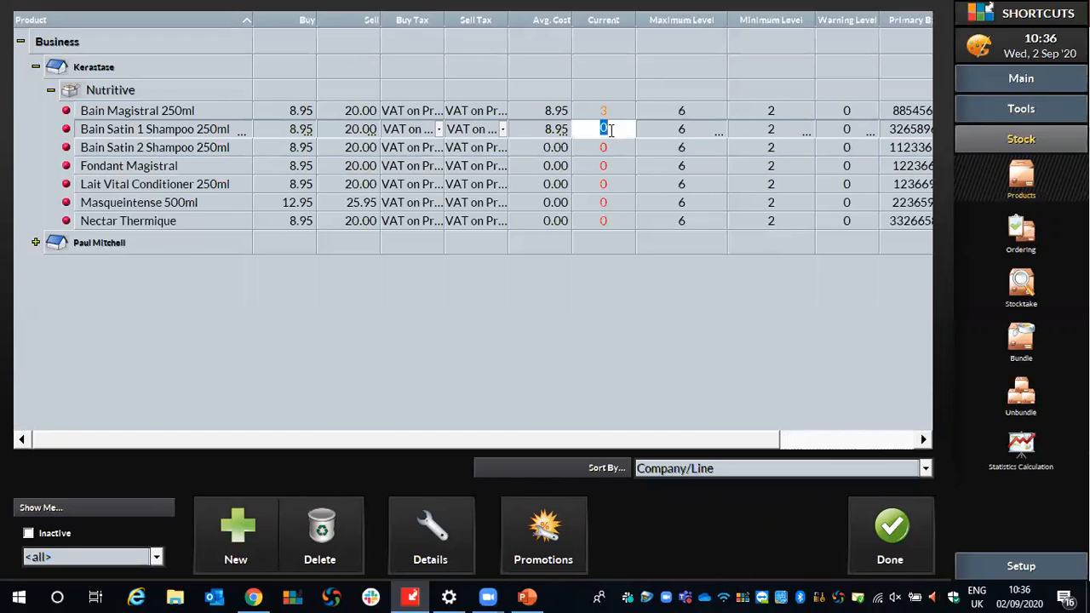
click(615, 168)
- Set the current stock level to 1 for Bain Satin 2 Shampoo 250ml and 6 for Fondant Magistral
click(621, 149)
click(620, 149)
text(1)
click(631, 170)
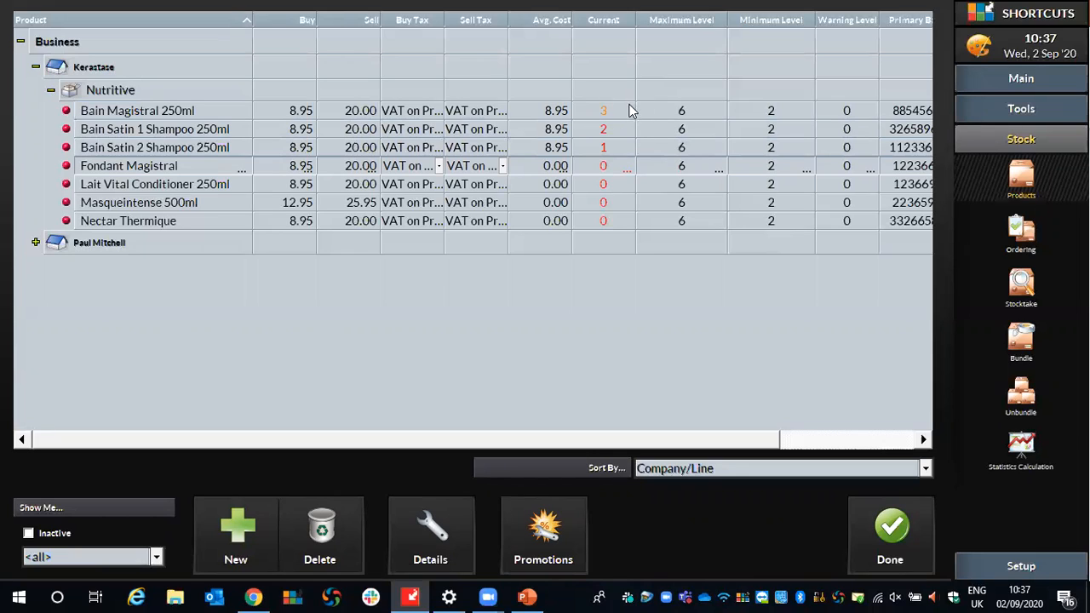
click(606, 169)
text(6)
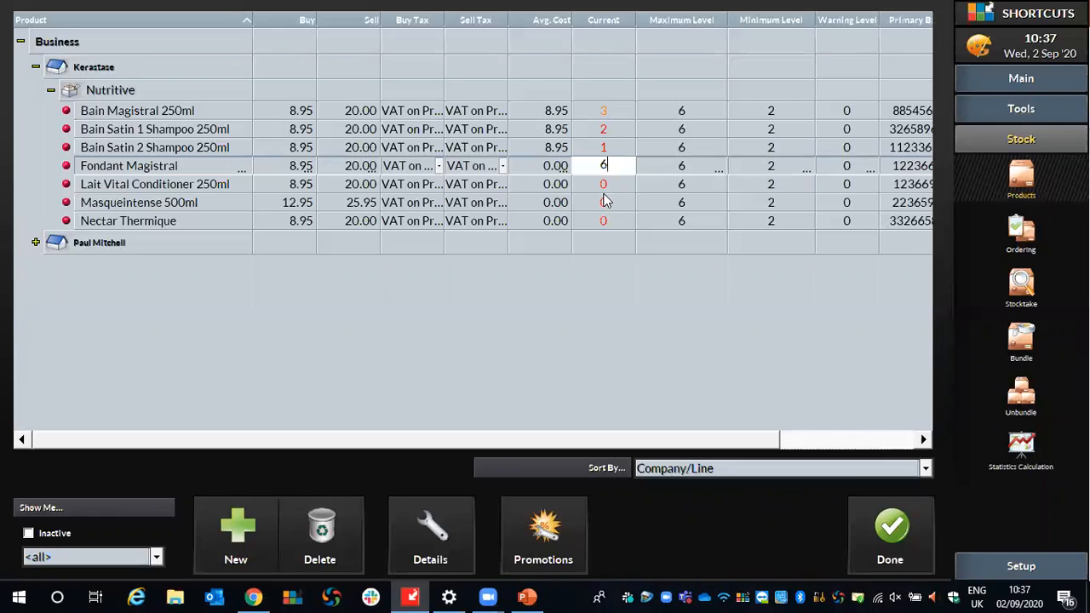
click(599, 218)
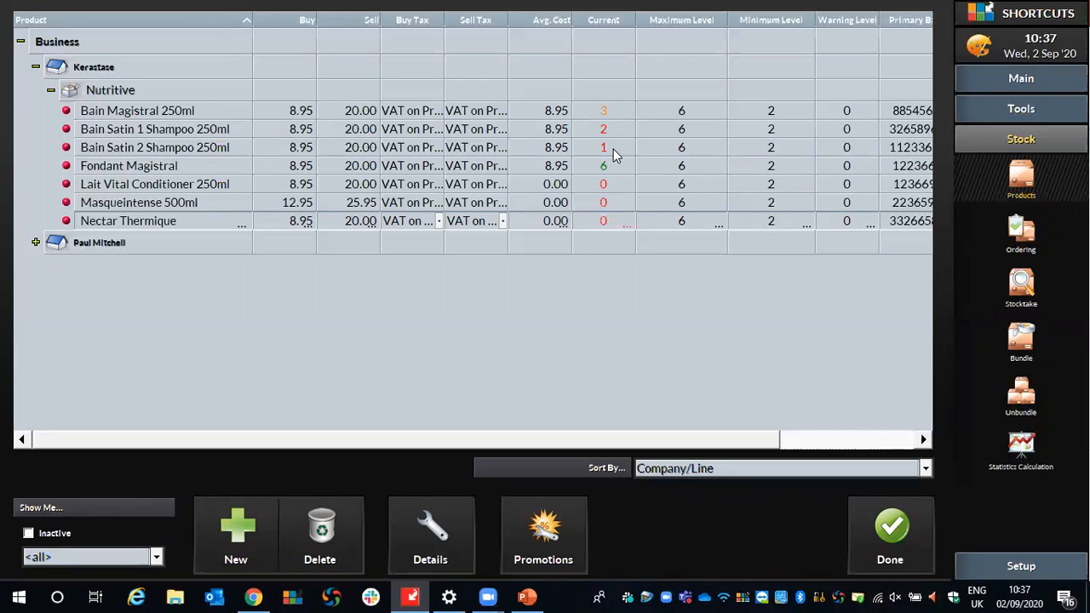
- Reset the current stock level to 0 for Bain Magistral, Bain Satin 1, Bain Satin 2 and Fondant Magistral
click(602, 115)
click(602, 119)
text(0)
key(Down)
text(0)
key(Down)
text(0)
key(Down)
text(0)
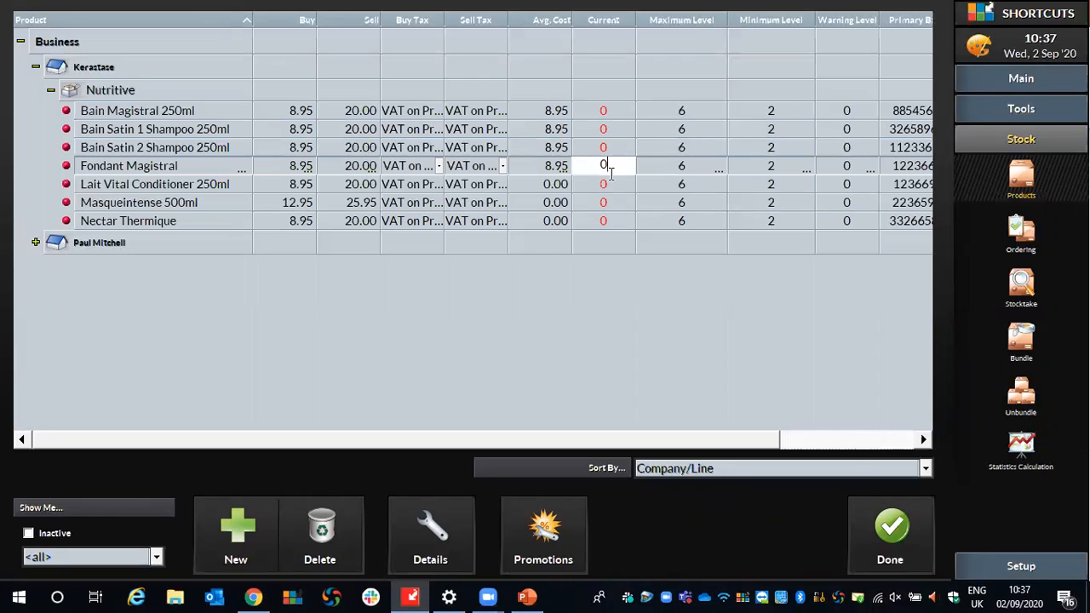
click(610, 204)
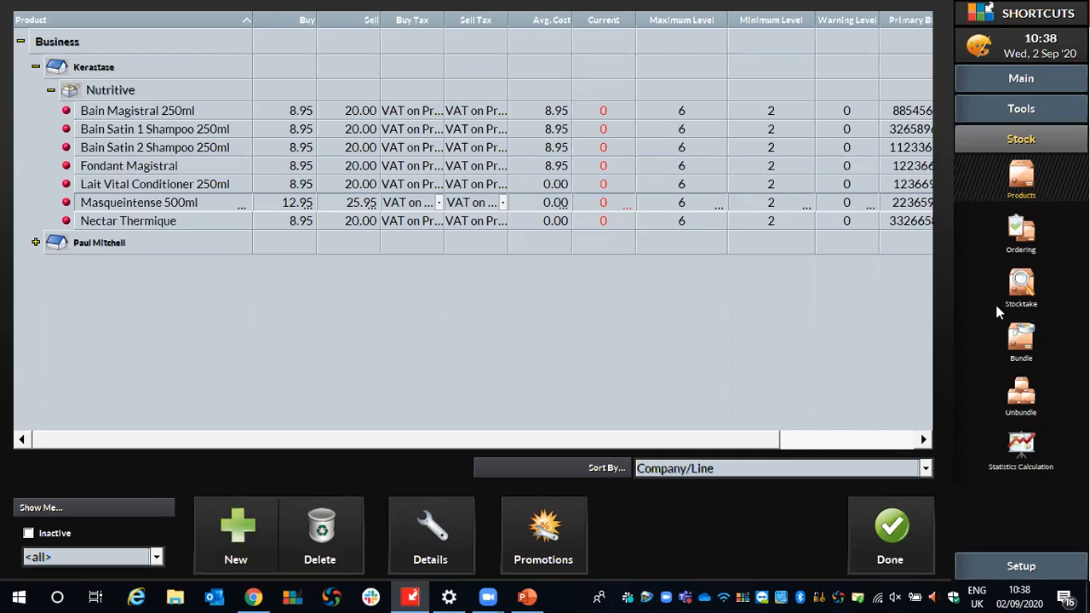
- Create a new stocktake with the description Nutritive and Z Business as the responsible party
click(1026, 280)
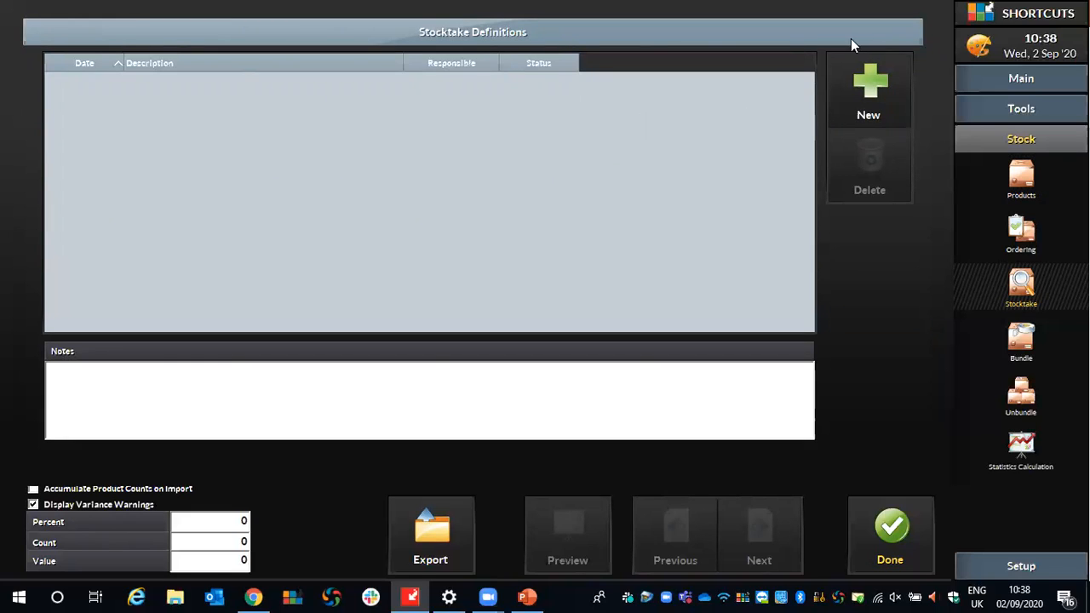
click(856, 127)
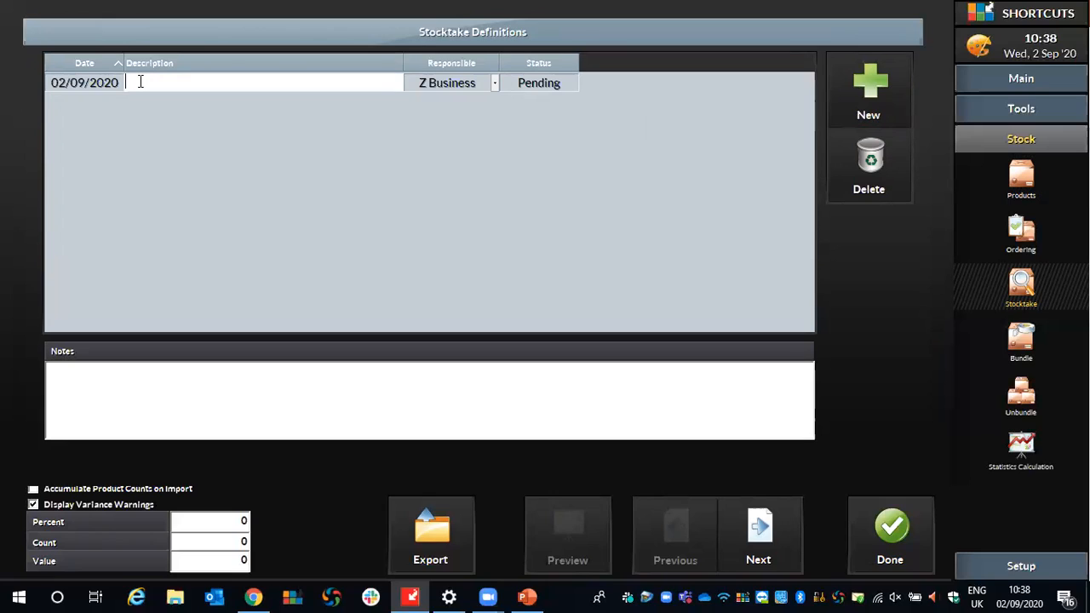
text(Nutritive)
click(146, 109)
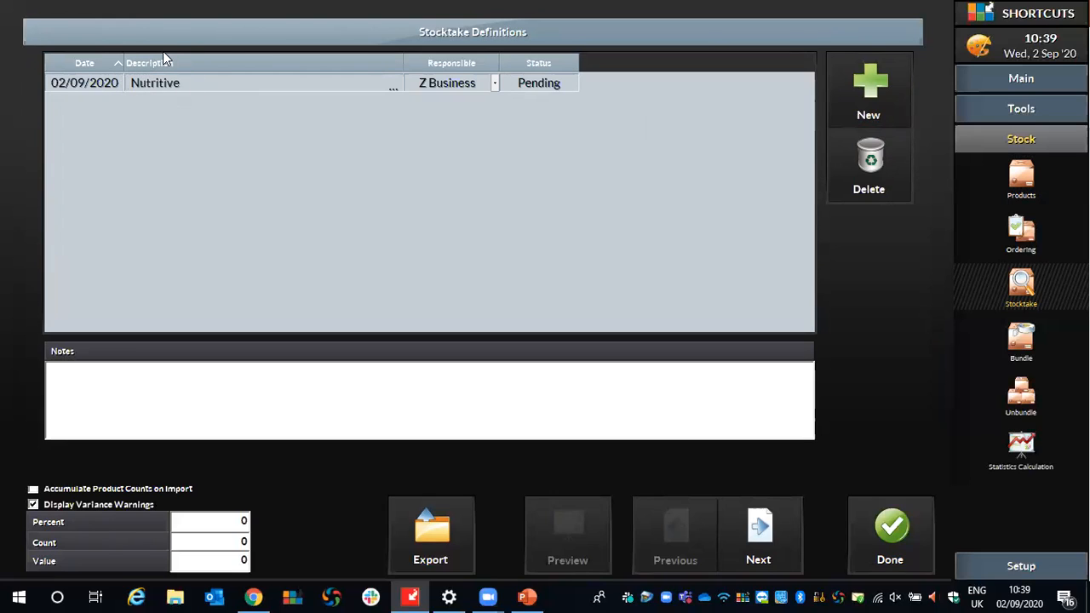
click(493, 81)
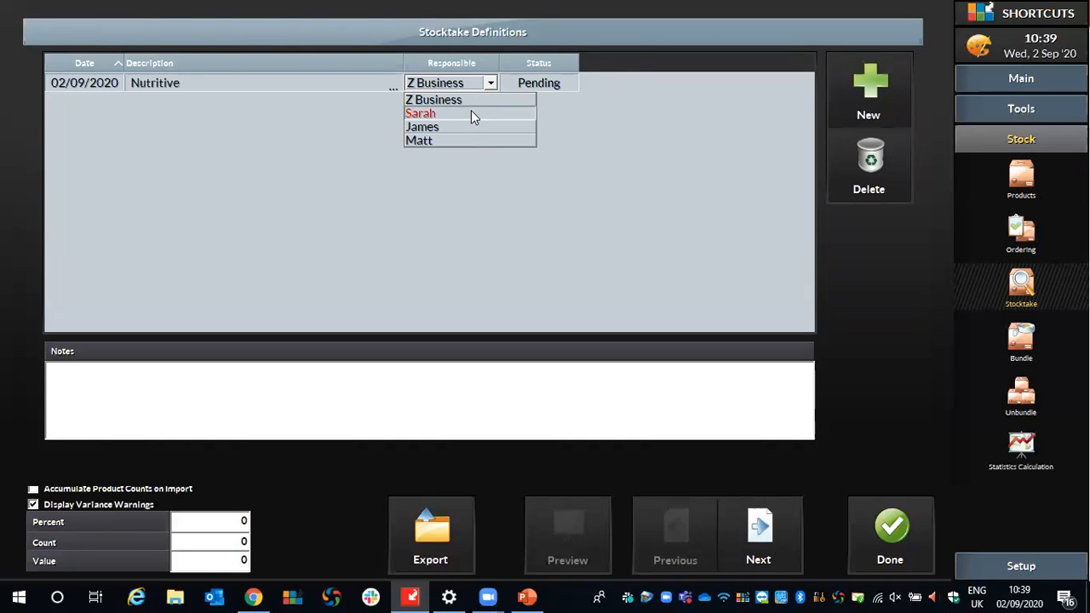
click(452, 102)
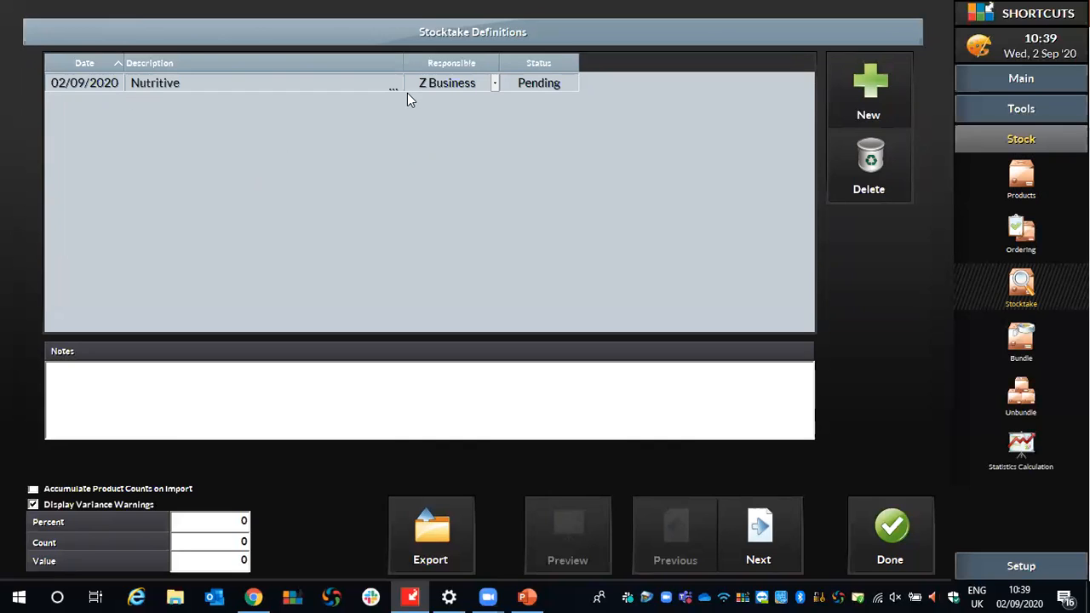
- Proceed to the stocktake's entries and open the product selection with Kerastase's Nutritive line expanded
click(750, 542)
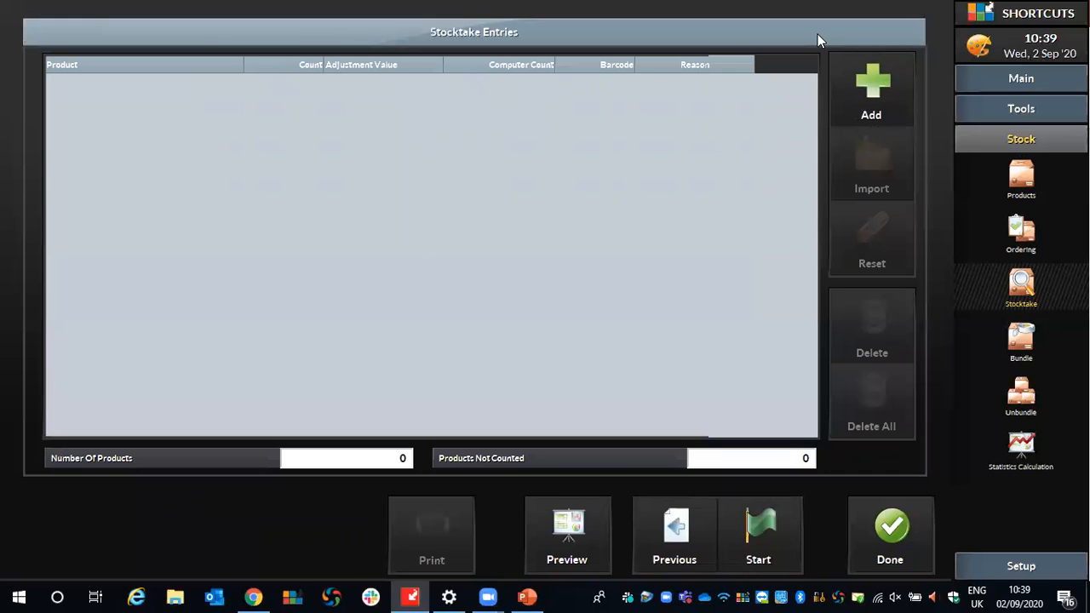
click(881, 79)
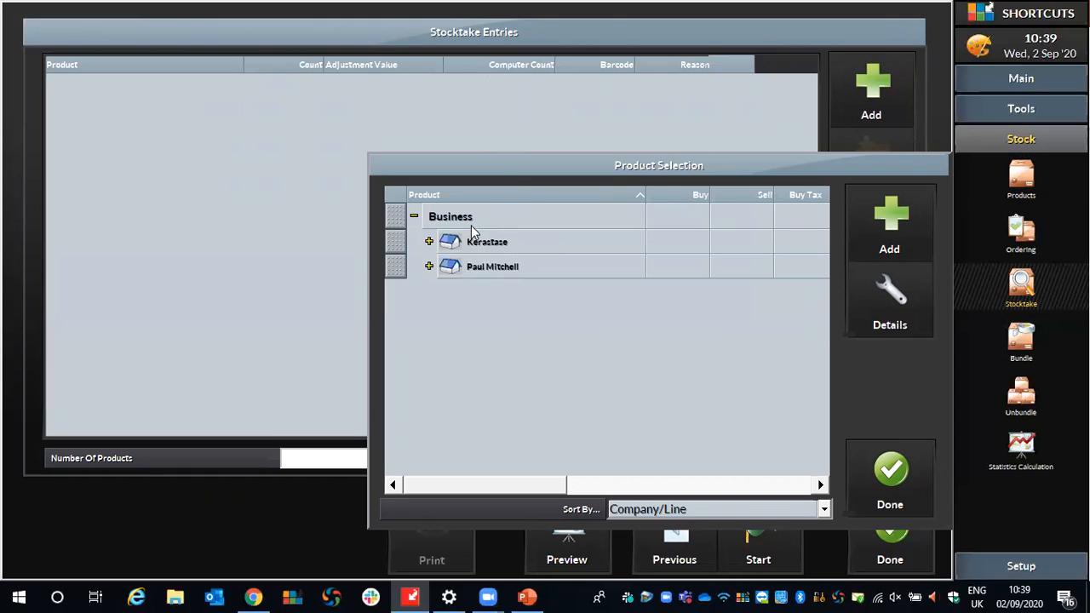
click(400, 243)
click(429, 242)
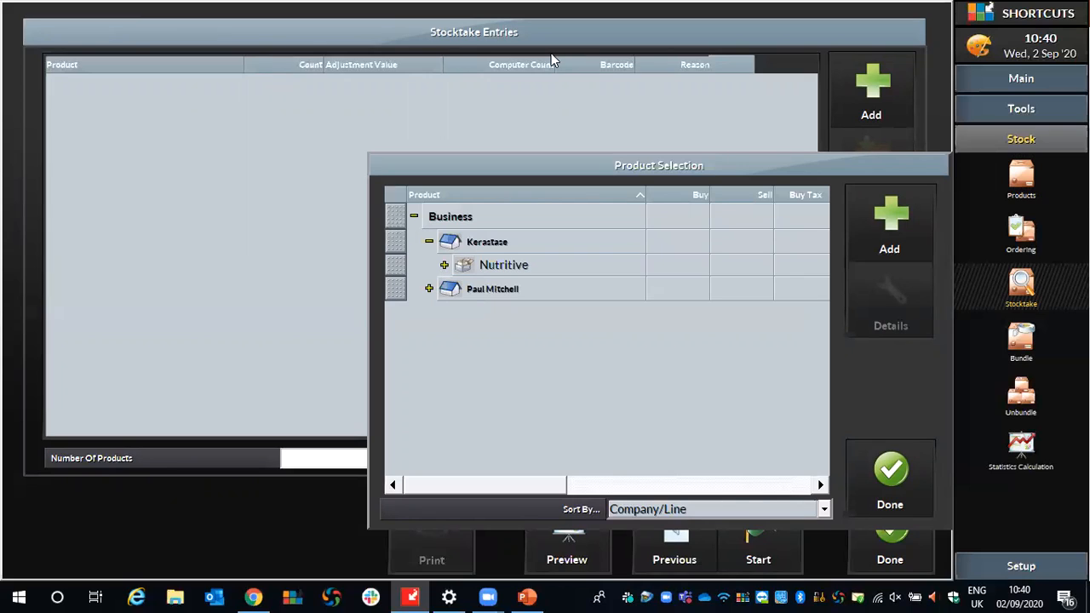
click(459, 270)
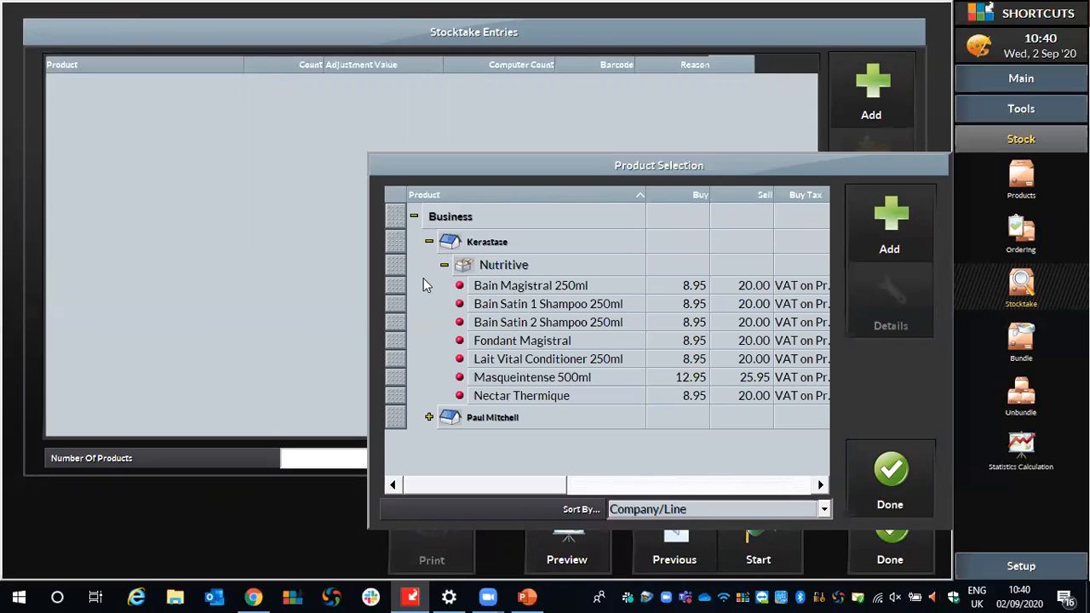
- Add all seven Nutritive products, from Bain Magistral 250ml to Nectar Thermique, to the stocktake and close the product selection
click(394, 289)
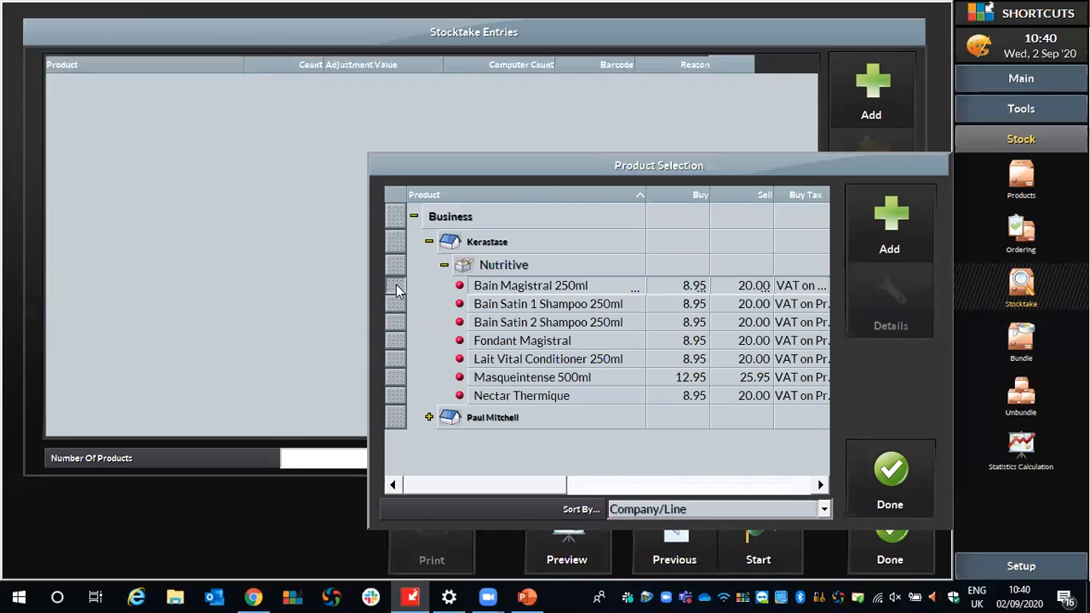
click(401, 303)
click(396, 323)
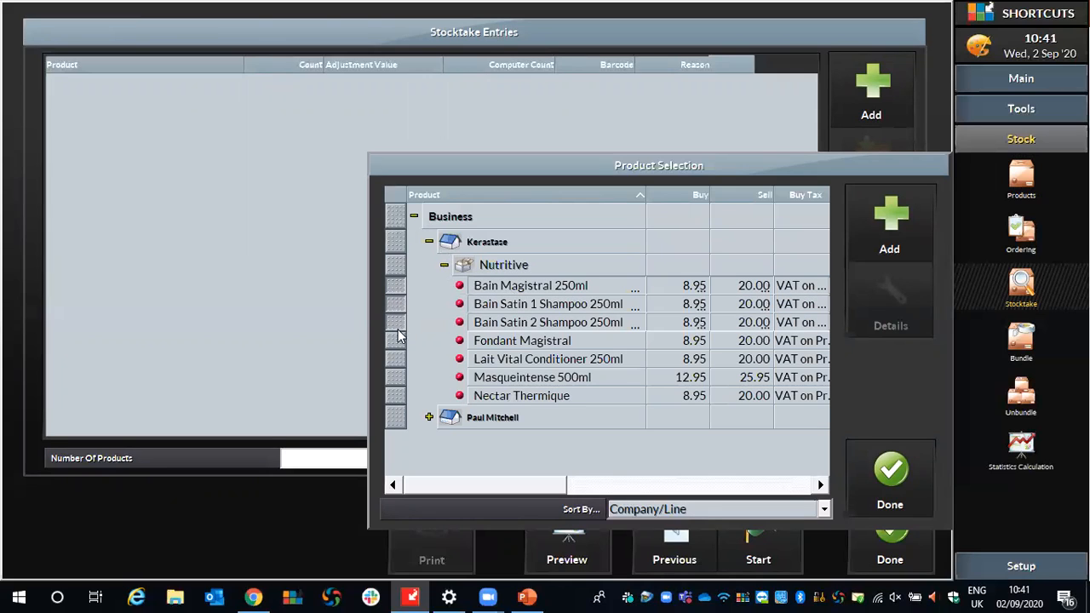
click(397, 340)
click(402, 358)
click(400, 377)
click(396, 395)
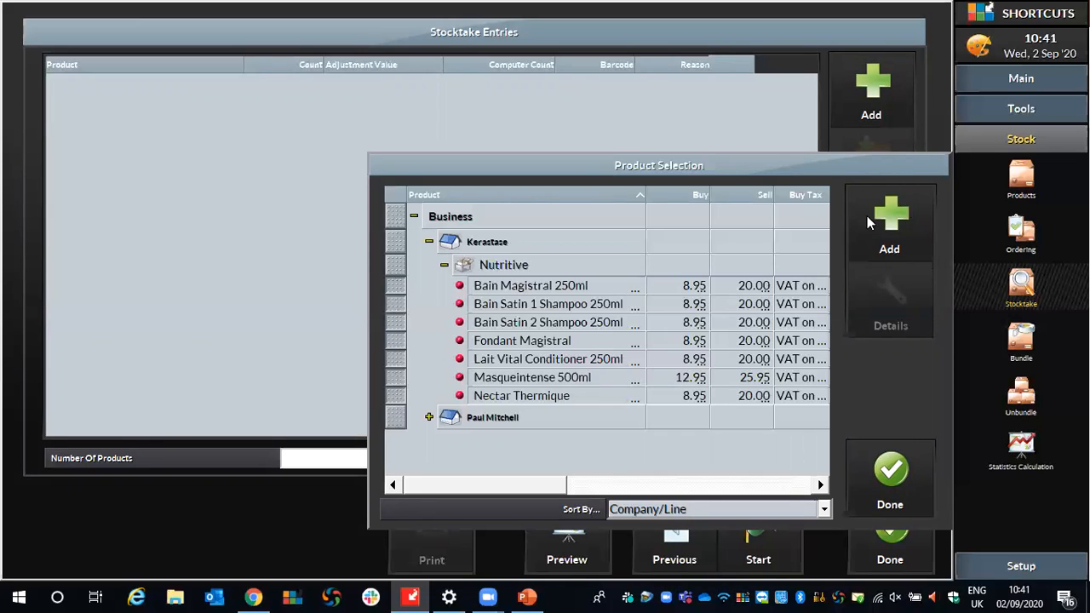
click(894, 228)
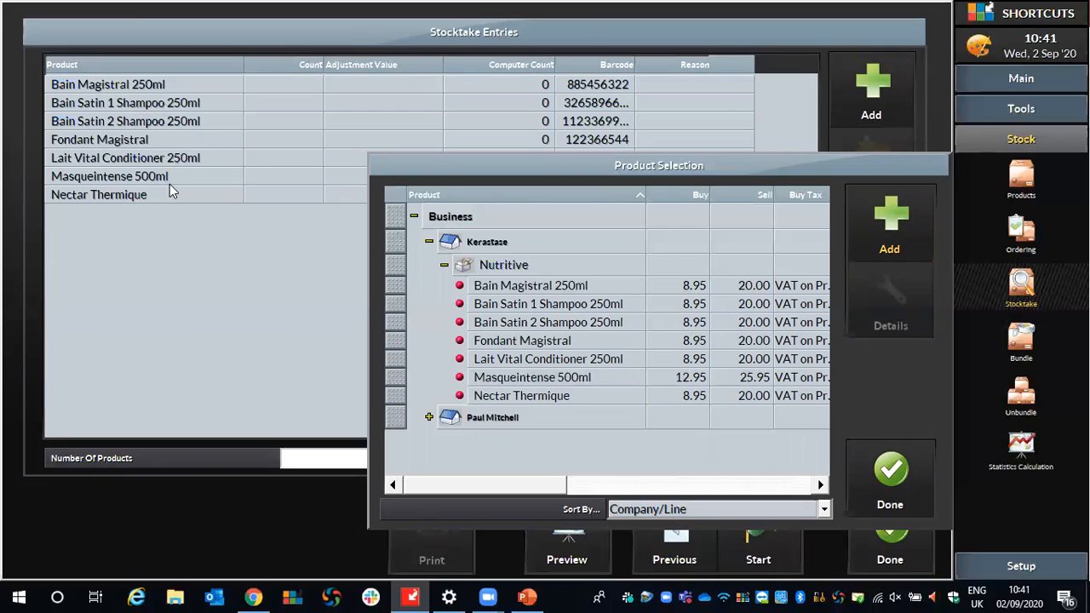
click(902, 467)
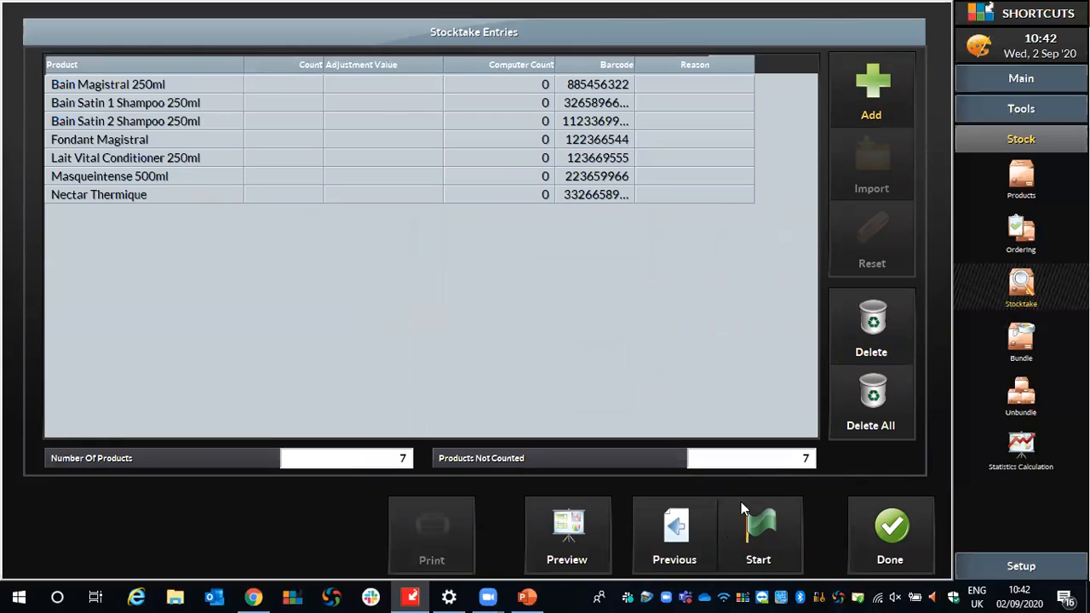
- Activate the stocktake and print only the Stocktake Form, excluding the Unlist Items Form and Stock Maintenance Form
click(755, 548)
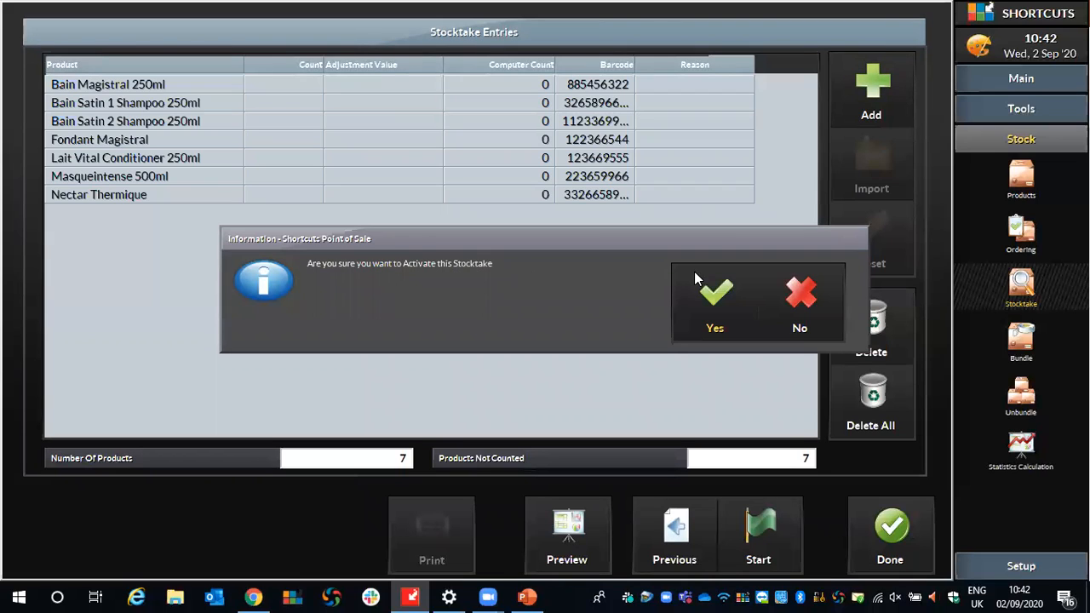
click(718, 303)
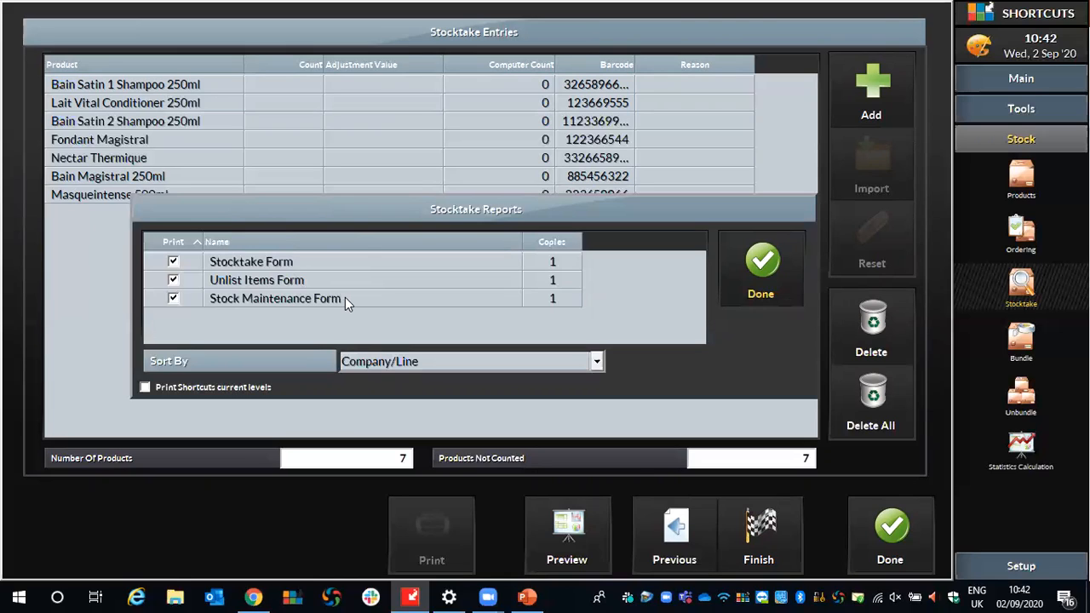
click(173, 280)
click(173, 298)
click(771, 265)
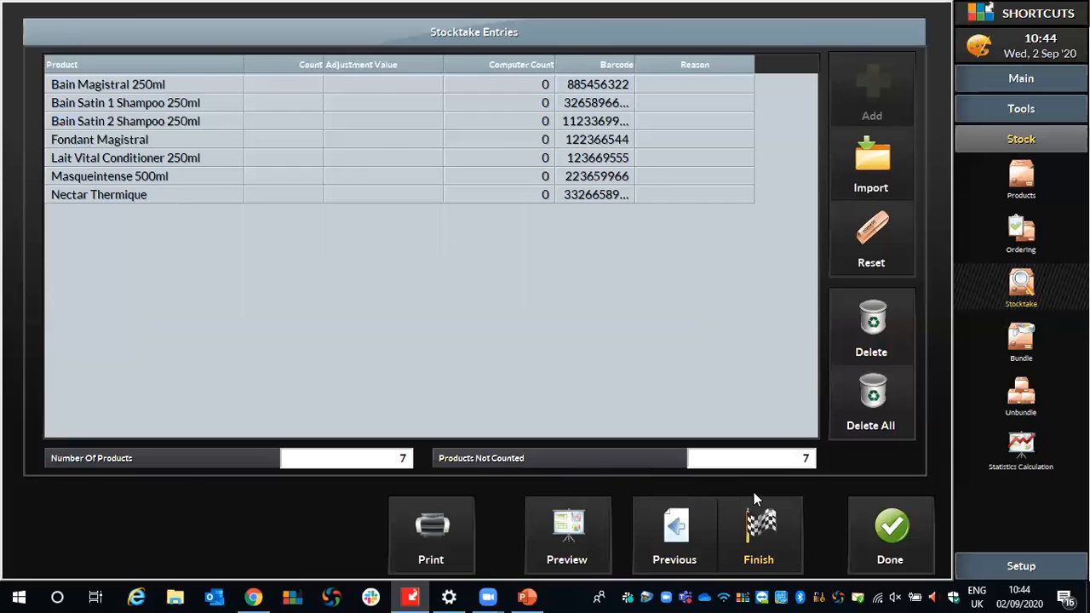
- Close the stocktake and reopen the entries of the active Nutritive stocktake
click(890, 532)
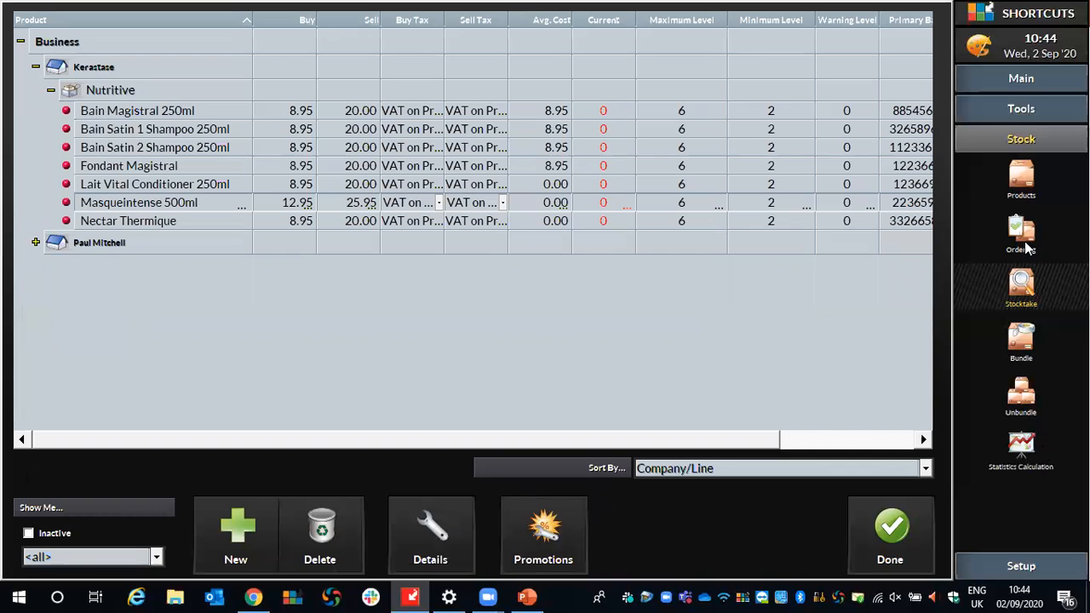
click(1015, 287)
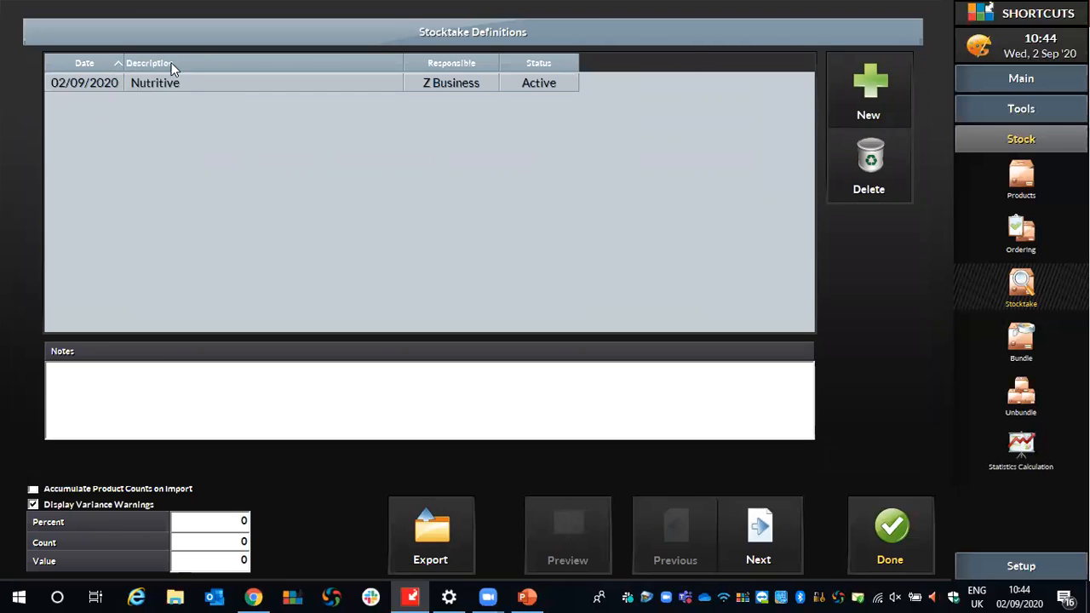
click(153, 82)
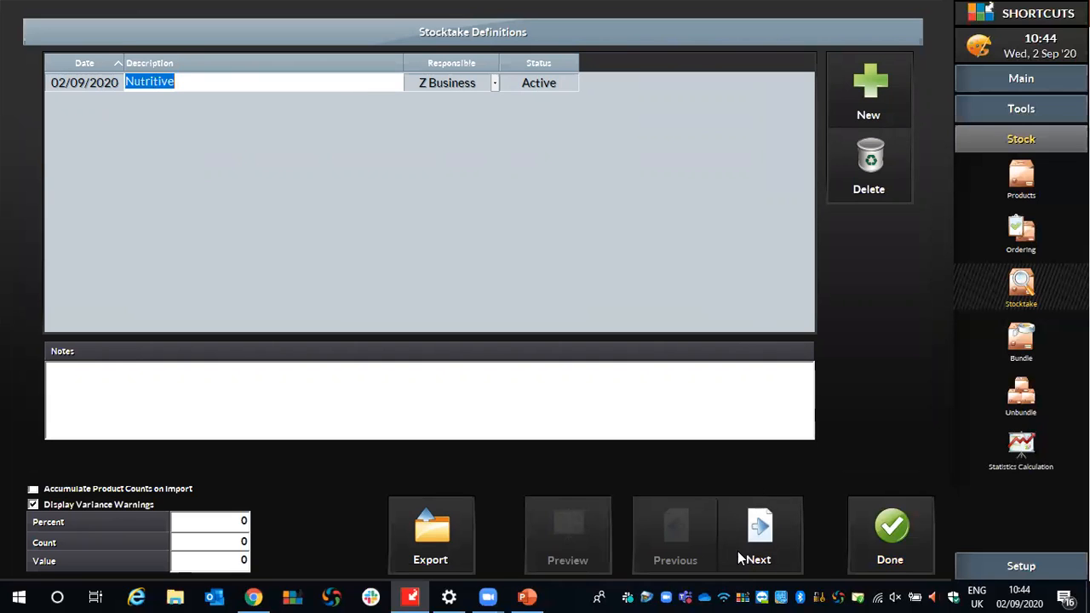
click(762, 528)
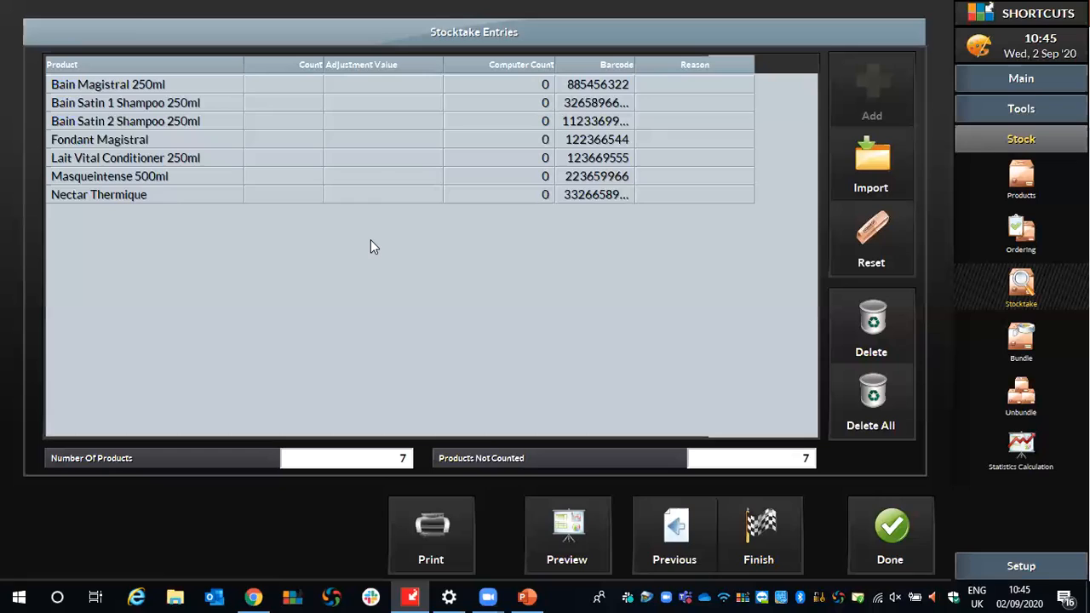
- Enter a count of 2 for Bain Satin 1 Shampoo 250ml and 1 for each of the other six Nutritive products
click(274, 91)
click(274, 87)
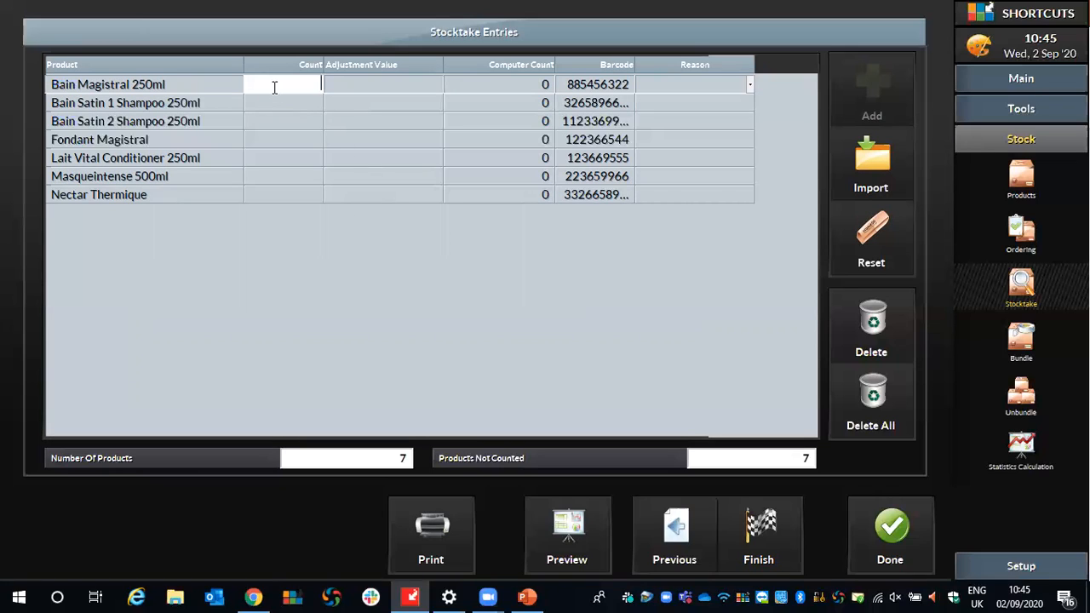
text(1)
key(Return)
text(2)
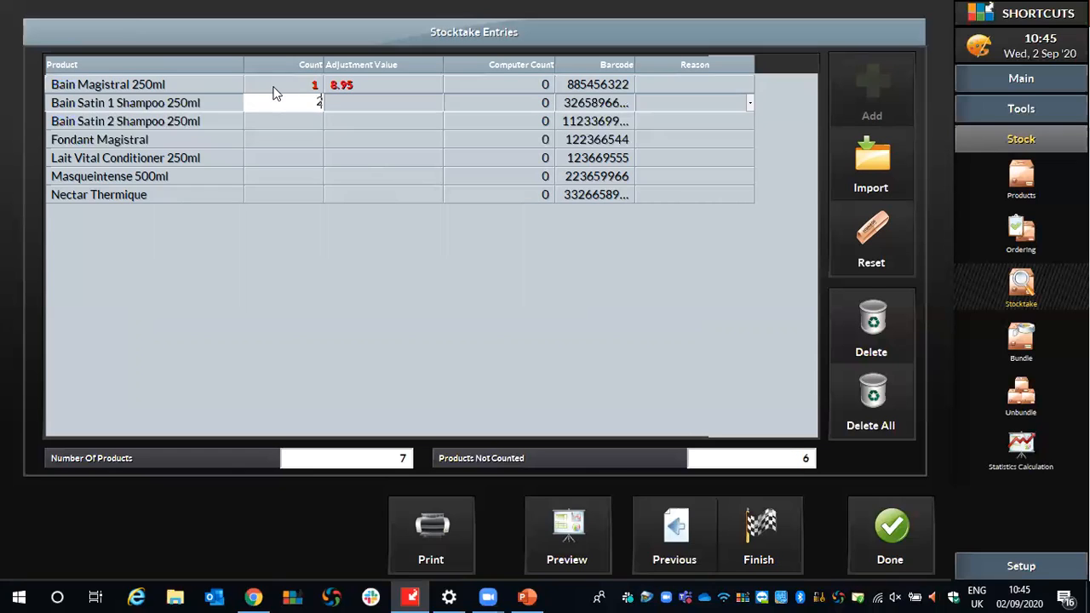
key(Return)
text(1)
key(Return)
text(1)
key(Return)
text(1)
key(Return)
text(1)
key(Return)
text(1)
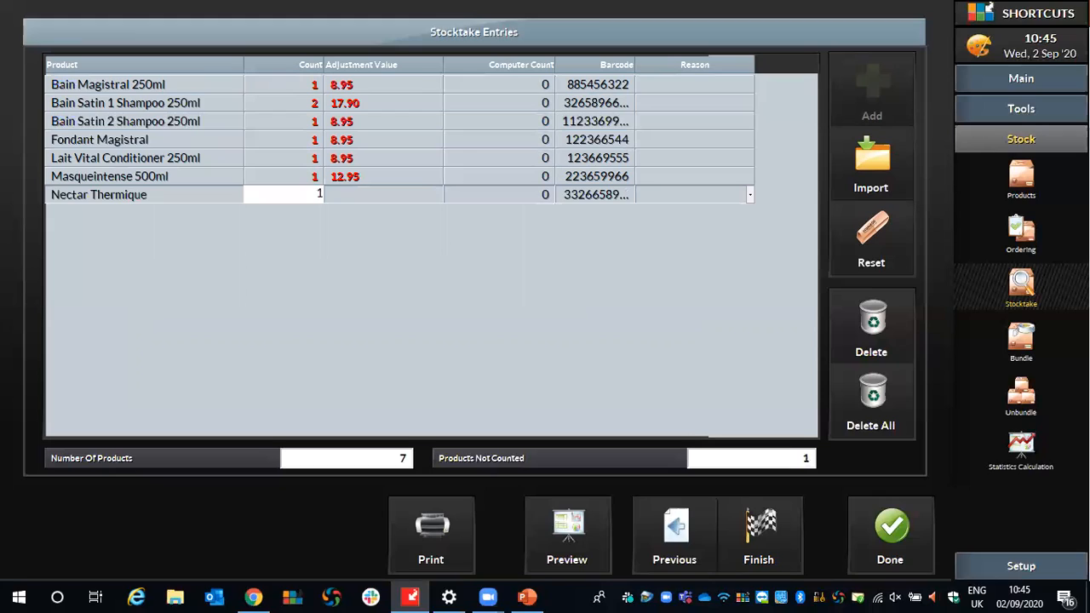
key(Return)
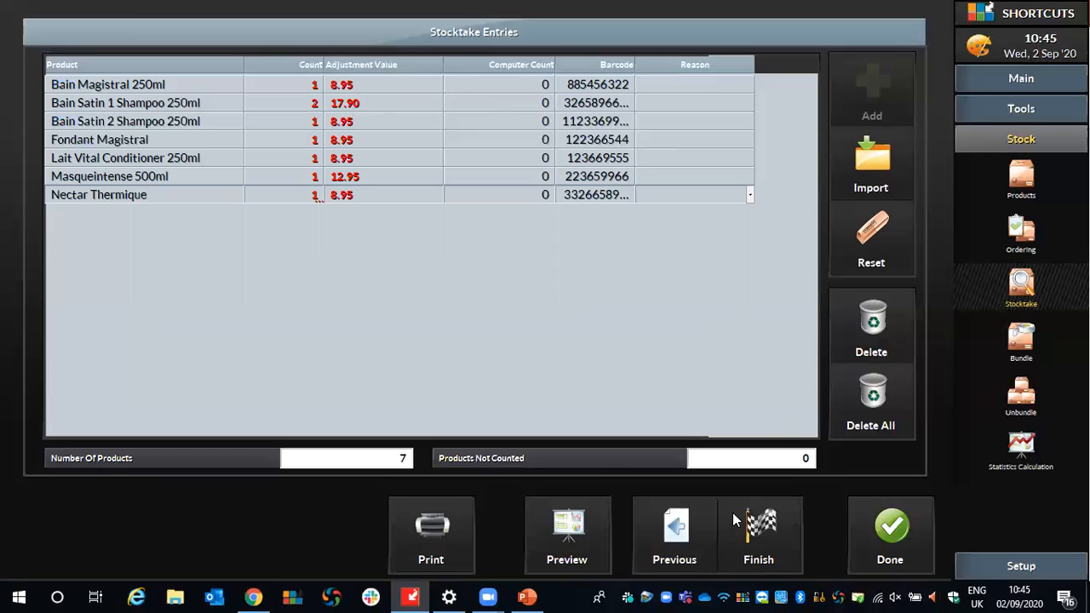
- Complete the stocktake without a recount so the stock levels update, and close it back to the appointment book
click(777, 545)
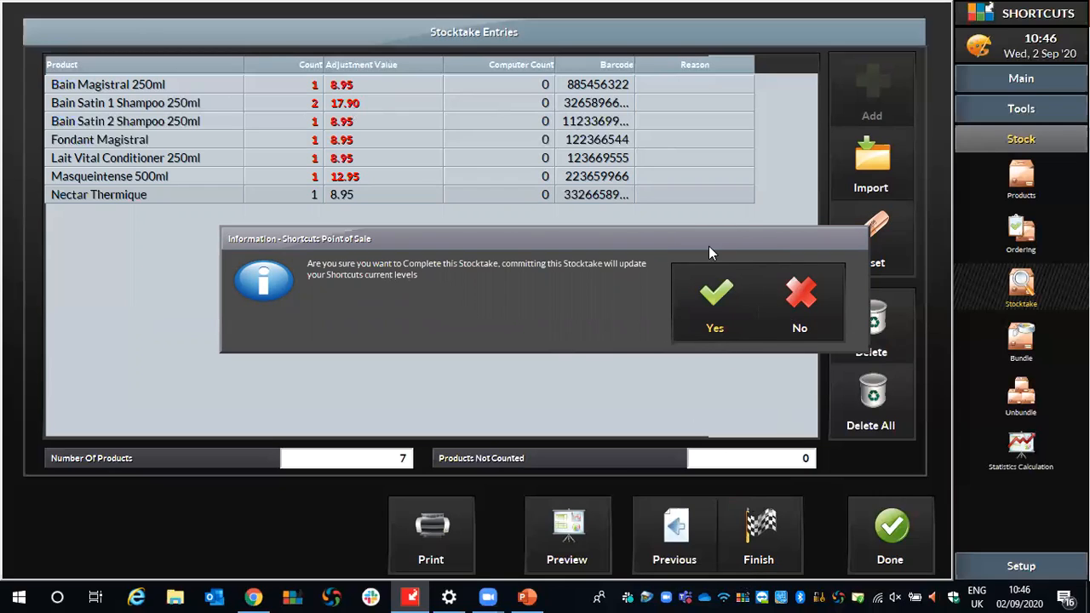
click(735, 294)
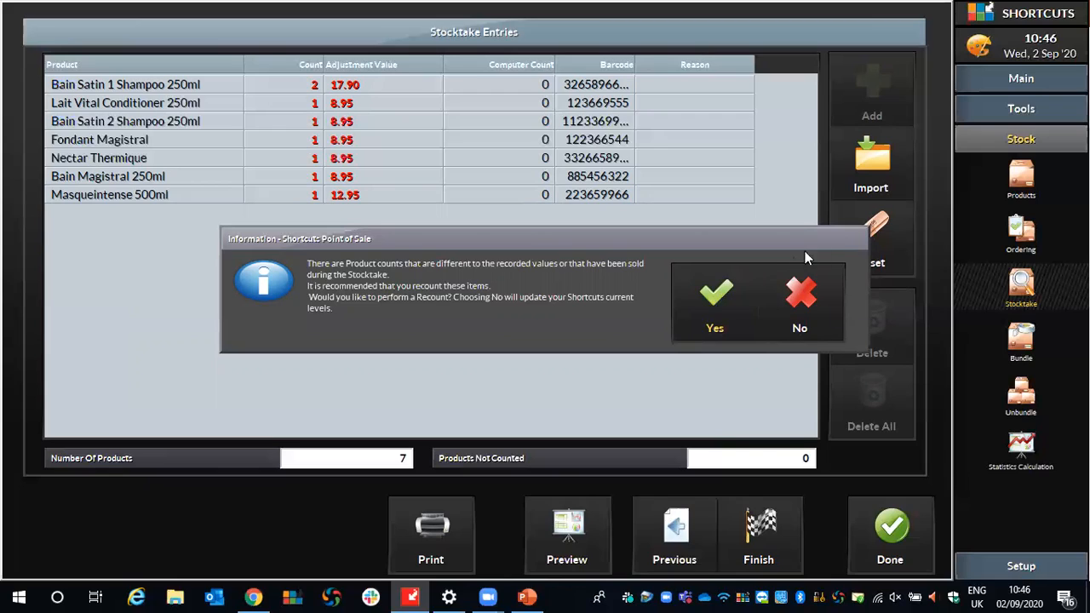
click(787, 297)
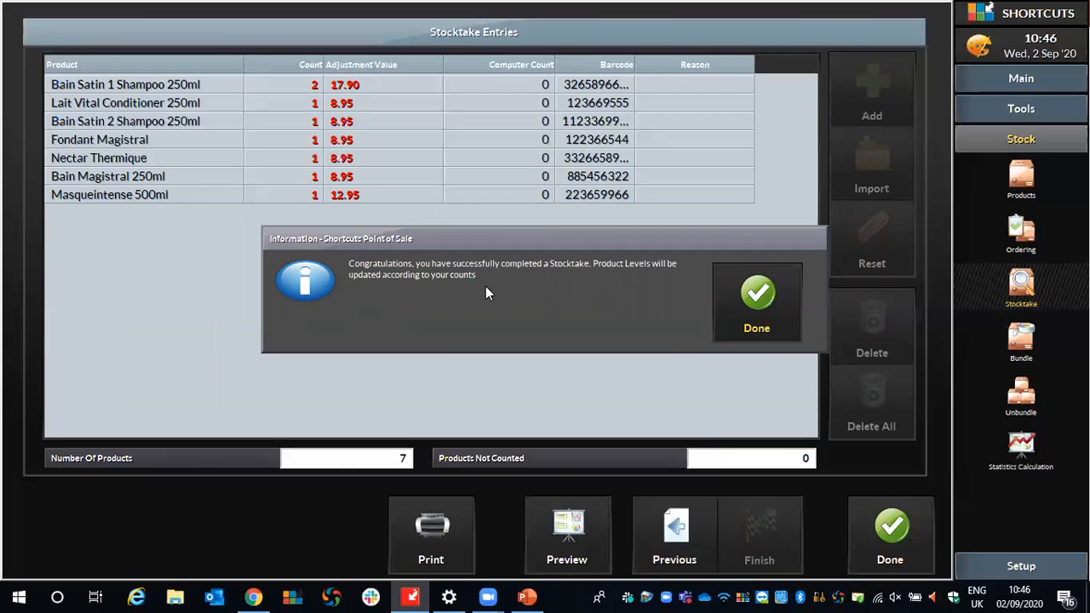
click(740, 295)
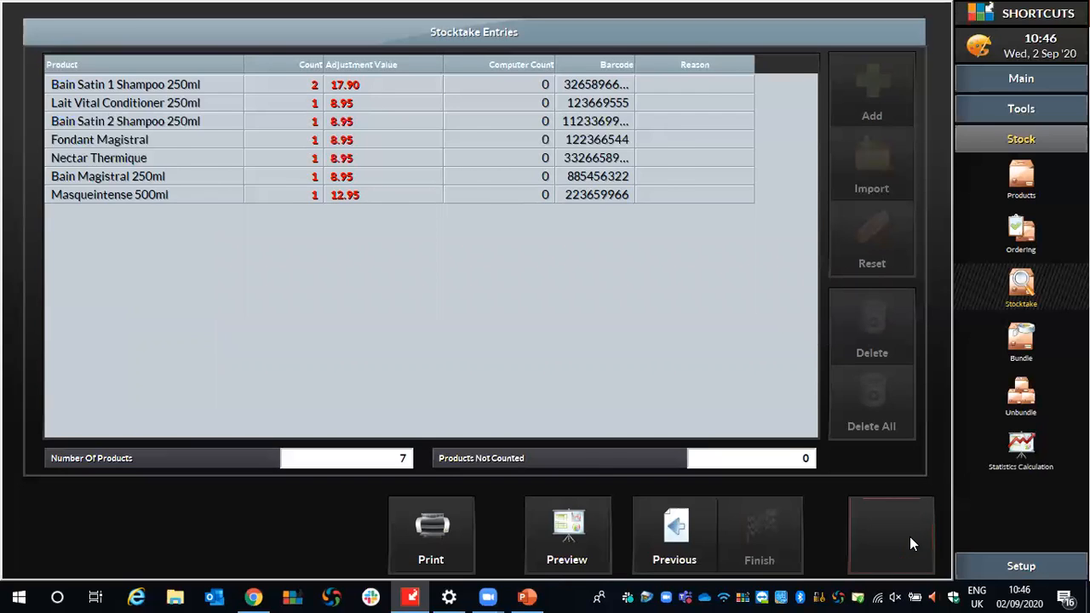
click(910, 537)
click(907, 528)
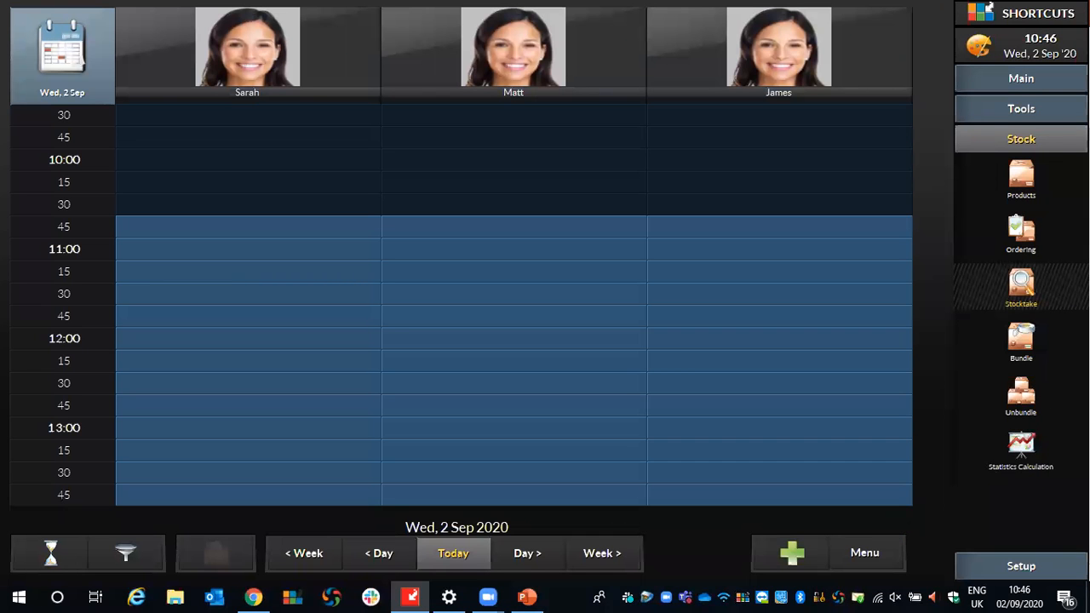
- Review the current, maximum and minimum levels of the Kerastase Nutritive products in the stock product list, and close the list
click(1029, 133)
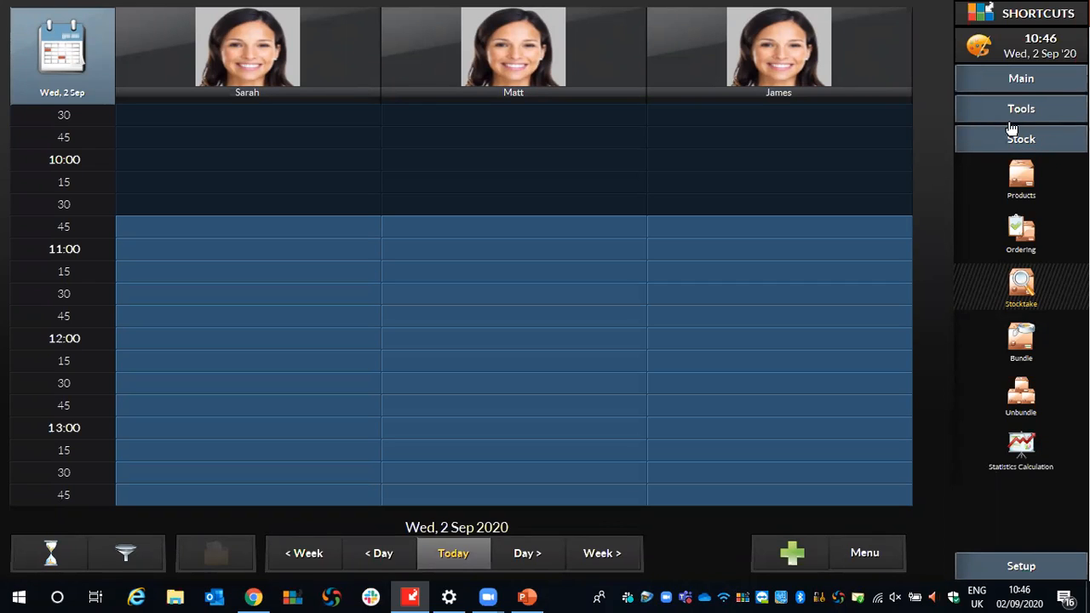
click(1021, 176)
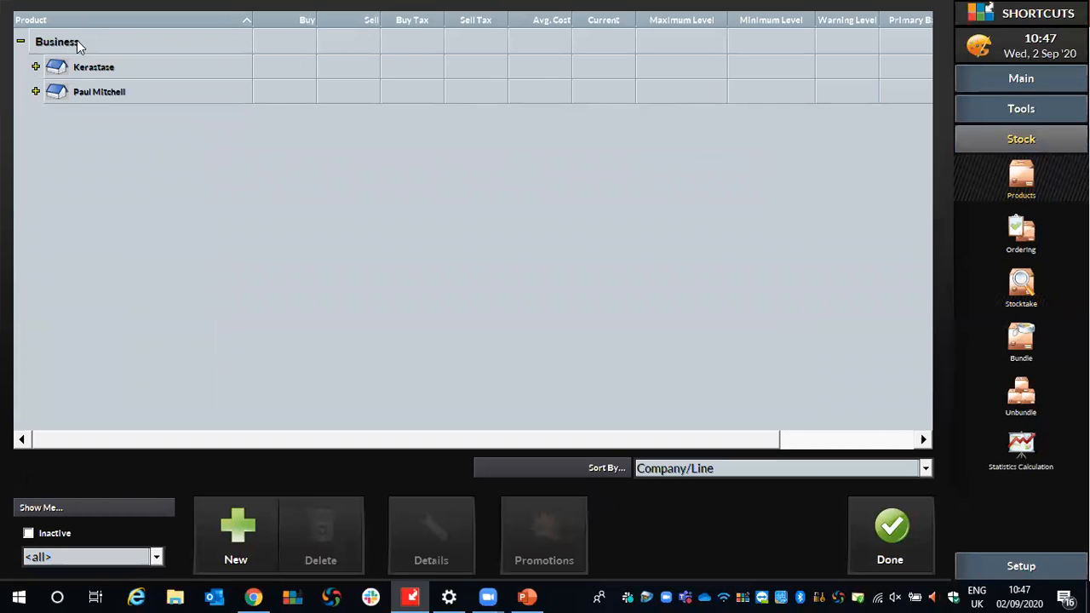
click(35, 68)
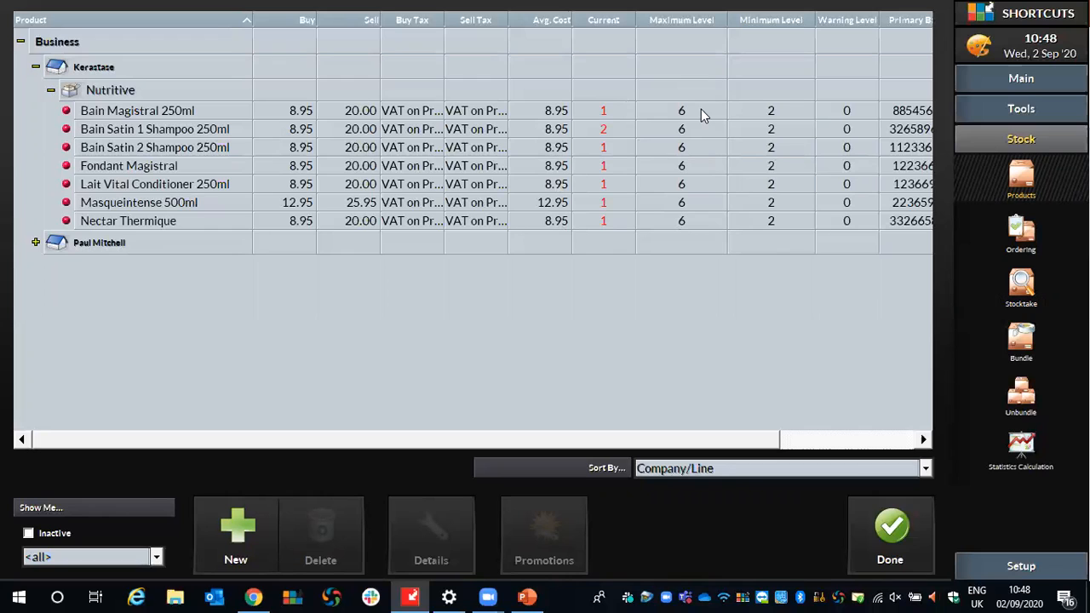
click(886, 520)
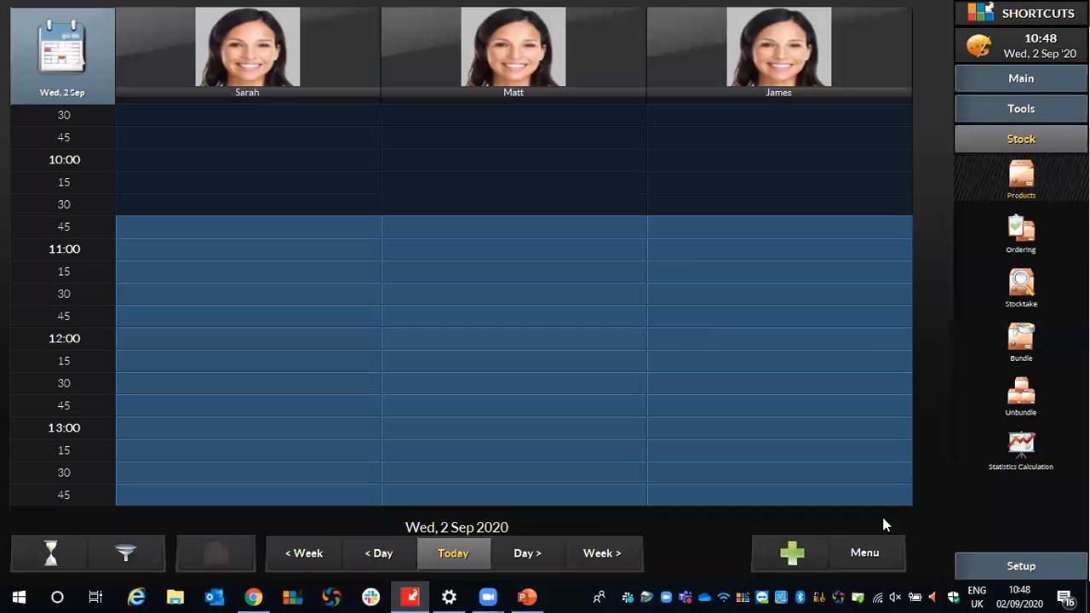